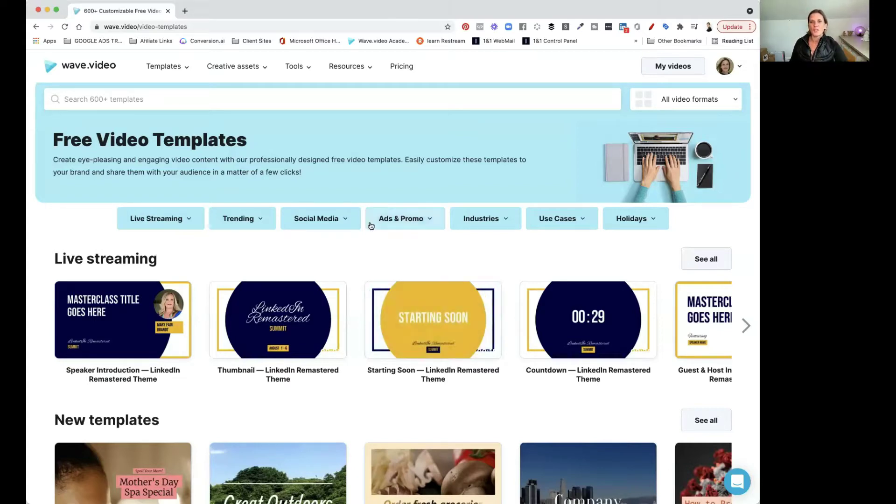
# Step: Preview the Great Outdoors Month Instagram Video template in its vertical IGTV format
pyautogui.click(320, 219)
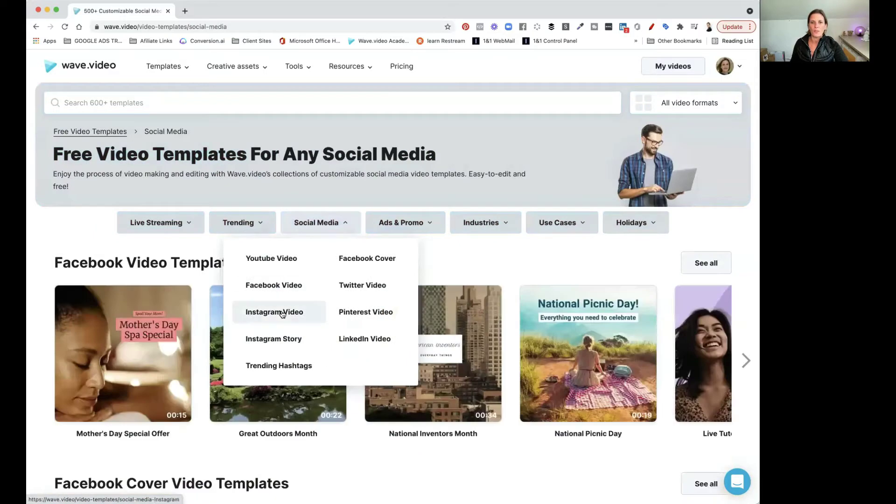
pyautogui.click(284, 312)
pyautogui.scroll(-4, 287, 314)
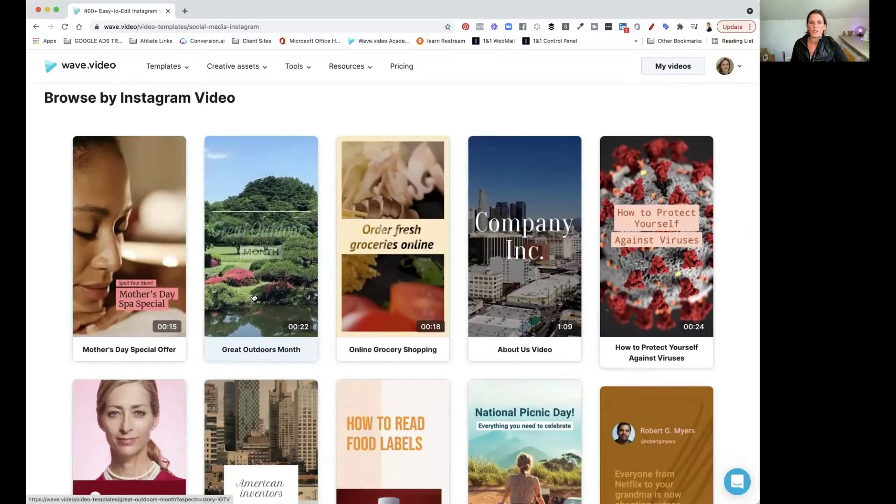
pyautogui.click(253, 296)
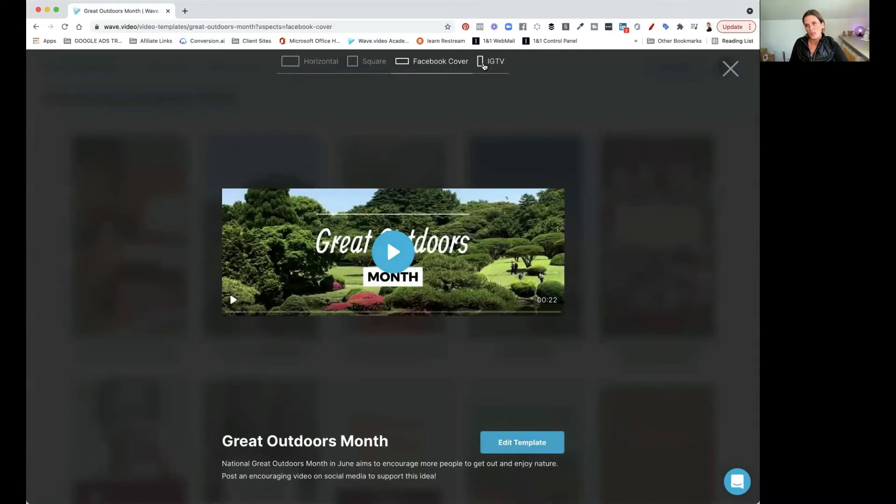
pyautogui.click(484, 66)
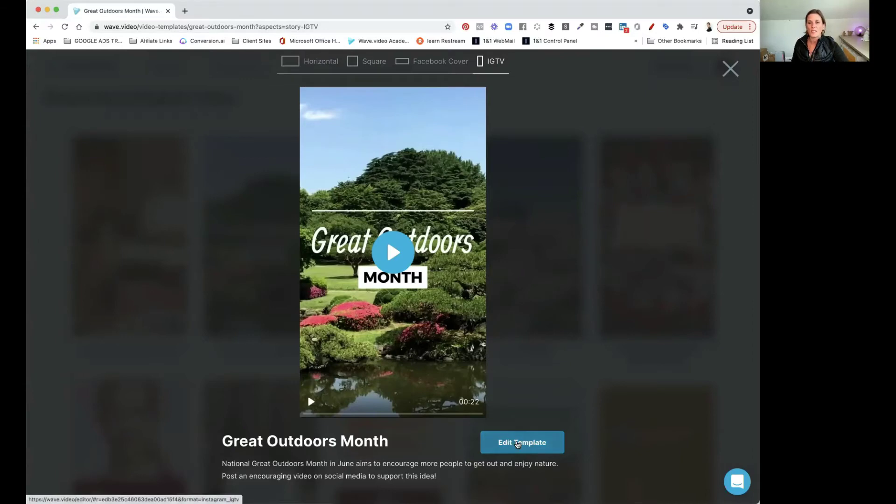
# Step: Edit the vertical Great Outdoors template and show the Enhancers Countdowns settings
pyautogui.click(517, 443)
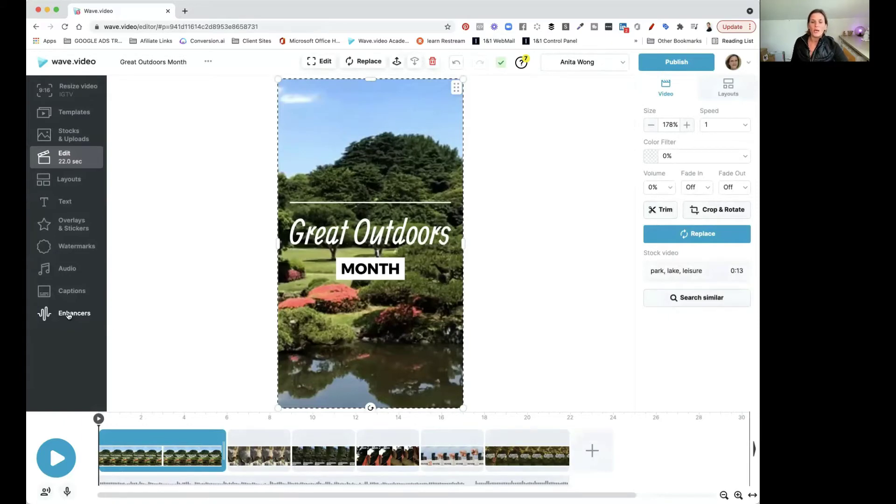
pyautogui.click(69, 316)
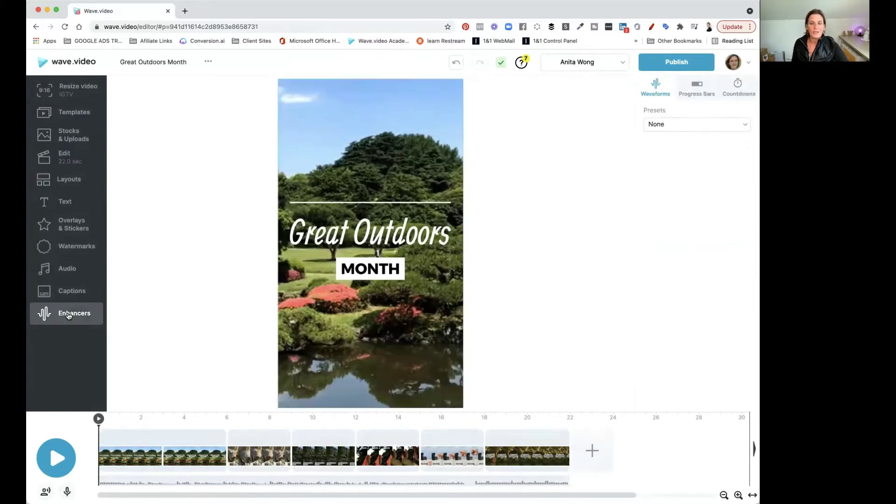
pyautogui.click(737, 95)
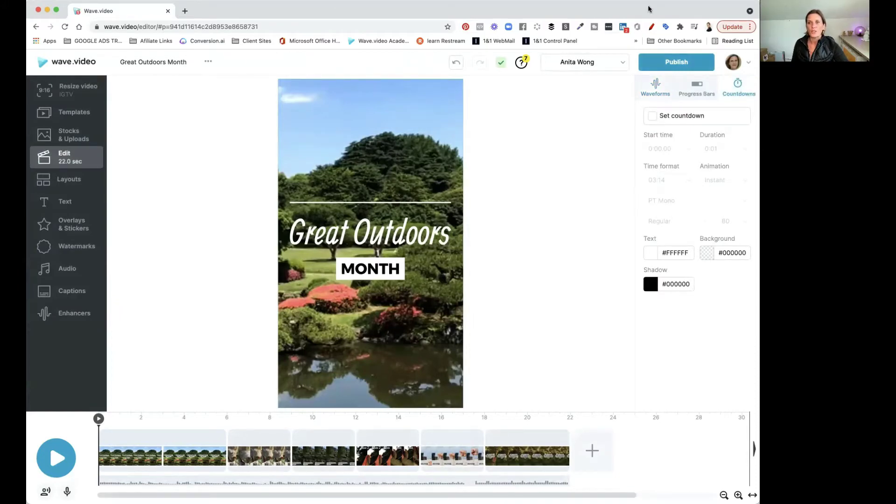
# Step: Turn on a 0:22 countdown timer and move it above the Great Outdoors title
pyautogui.click(654, 118)
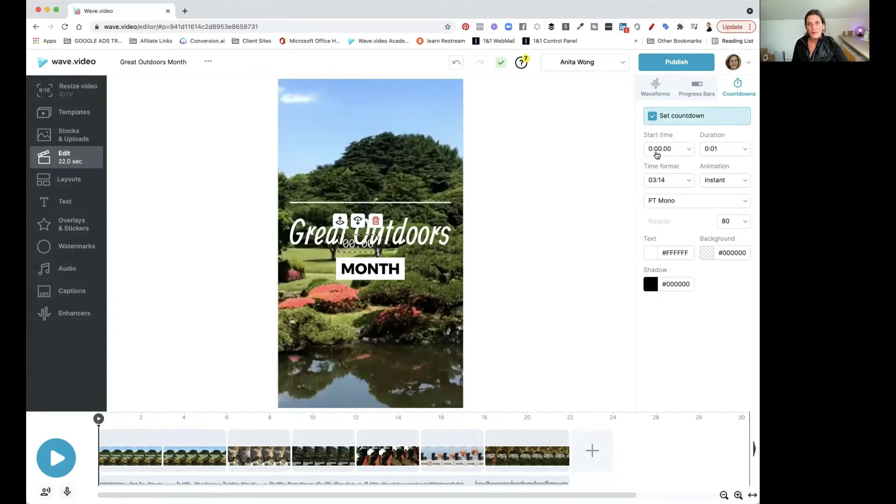
pyautogui.click(721, 153)
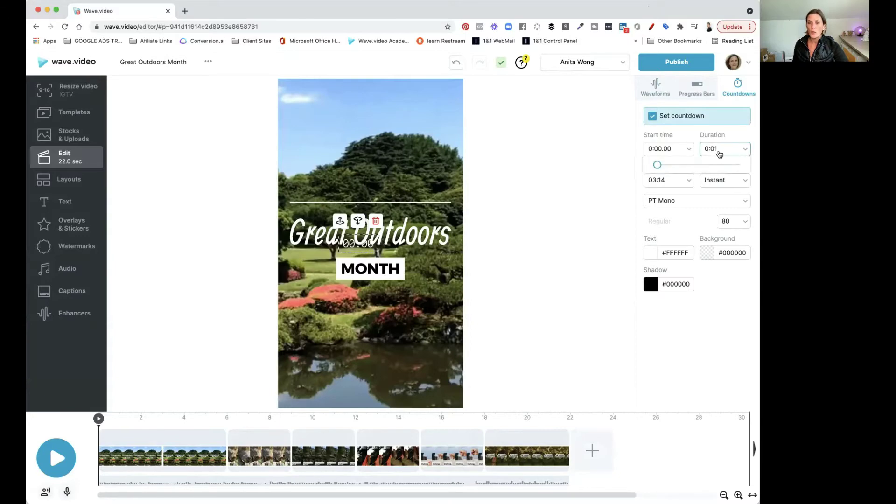
pyautogui.moveTo(658, 166); pyautogui.dragTo(745, 168)
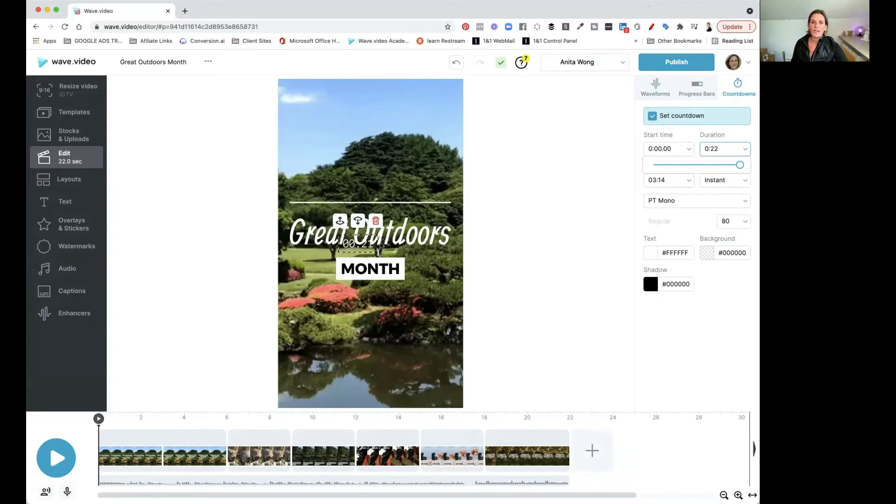
pyautogui.click(354, 245)
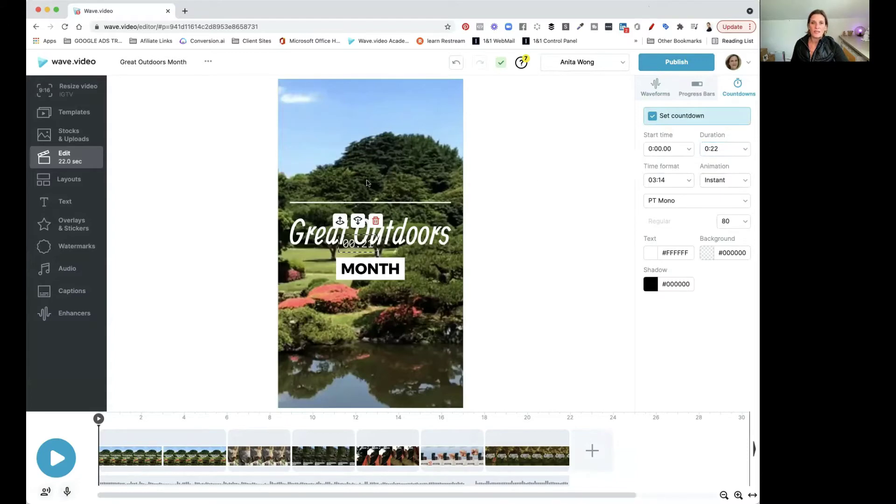
pyautogui.moveTo(357, 249); pyautogui.dragTo(373, 117)
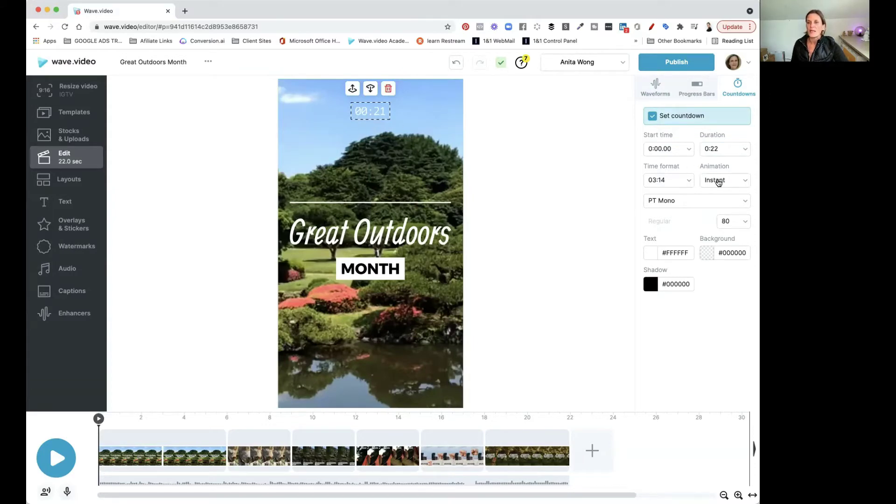
# Step: Set the countdown font to Acme on a red background
pyautogui.click(746, 202)
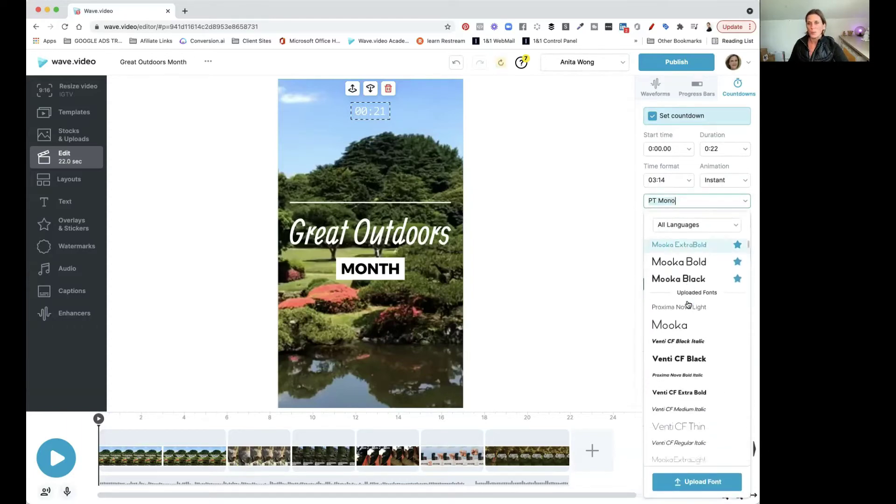
pyautogui.scroll(-5, 688, 304)
pyautogui.scroll(-4, 687, 304)
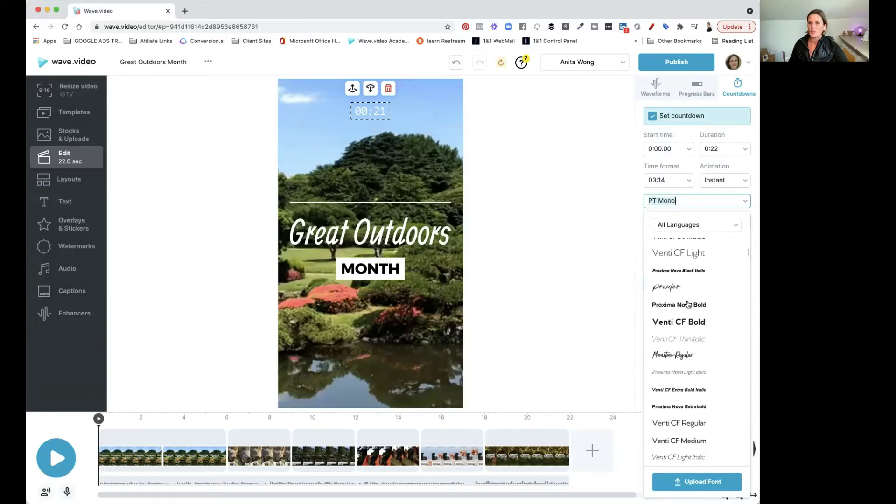
pyautogui.scroll(-4, 688, 304)
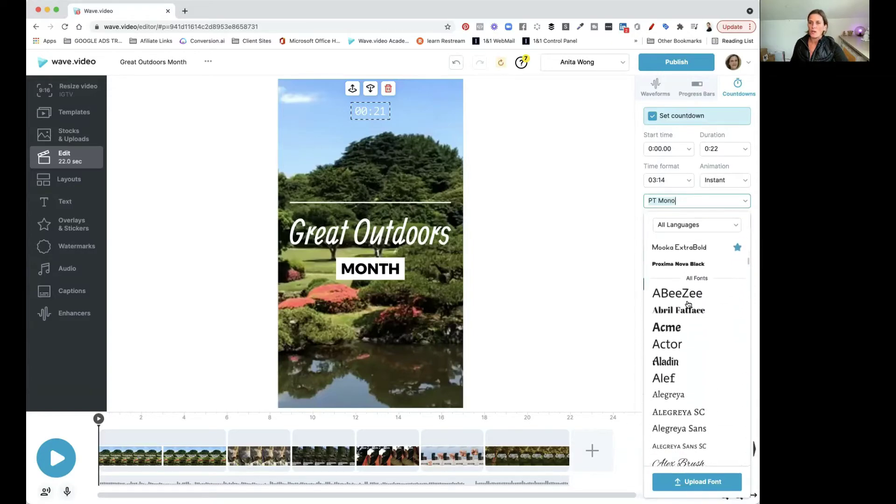
pyautogui.click(672, 326)
pyautogui.scroll(-1, 688, 280)
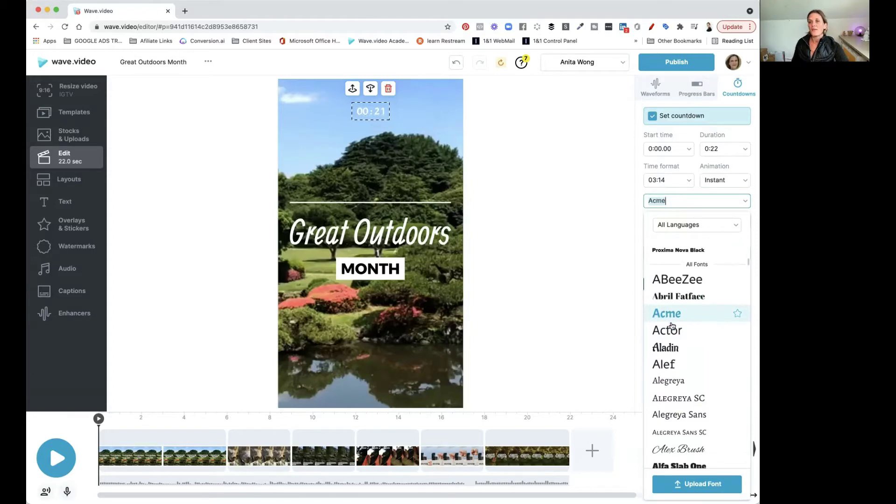
pyautogui.click(637, 191)
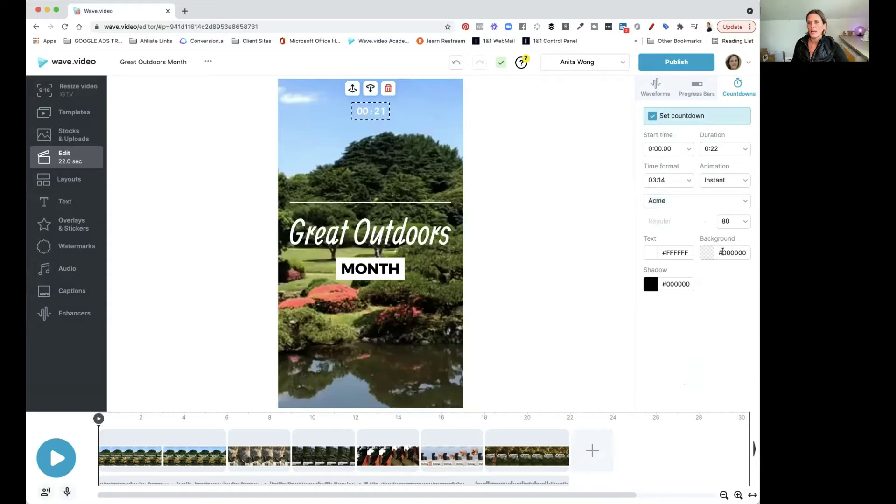
pyautogui.click(708, 255)
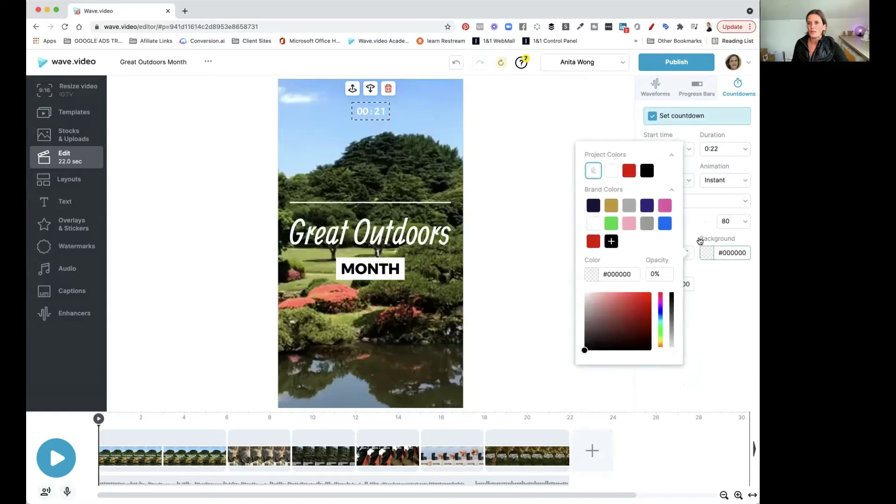
pyautogui.click(632, 173)
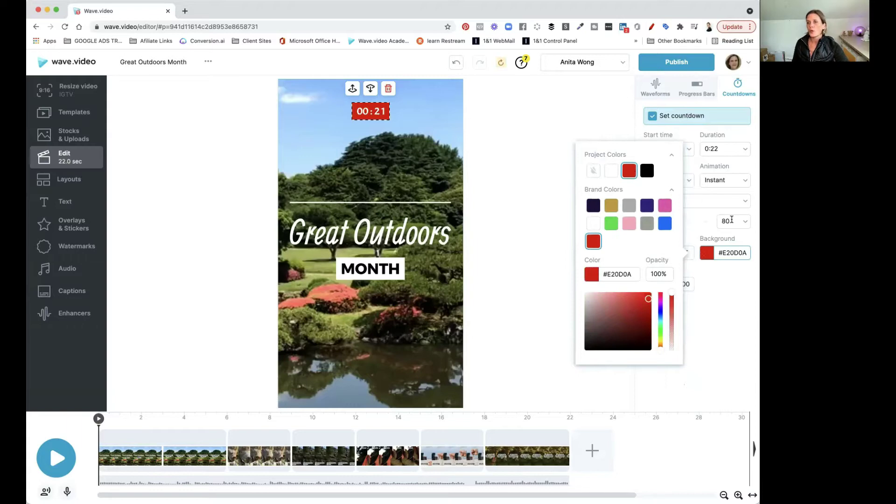
pyautogui.click(747, 225)
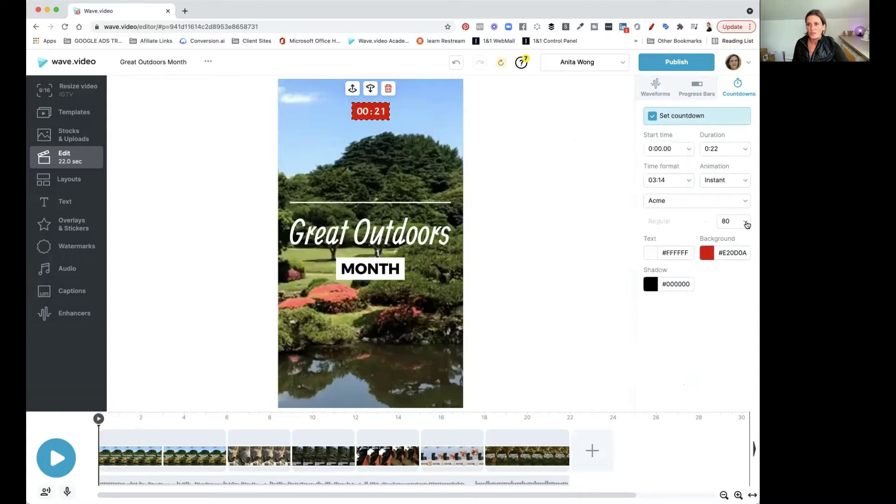
# Step: Enlarge the countdown text to size 148 and re-centre it near the top
pyautogui.click(746, 224)
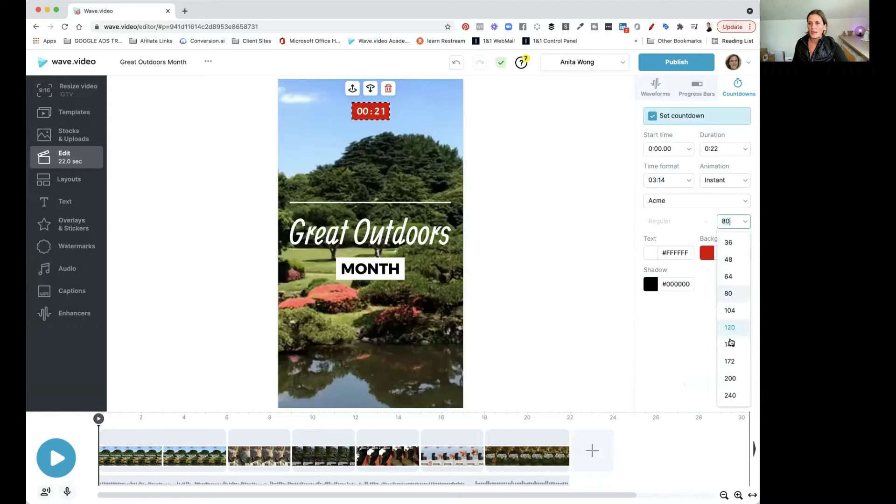
pyautogui.click(731, 344)
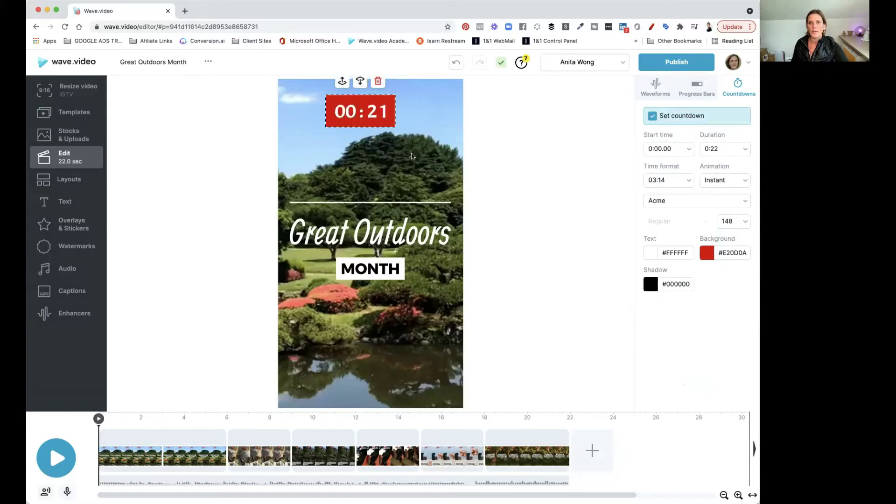
pyautogui.moveTo(357, 114); pyautogui.dragTo(368, 118)
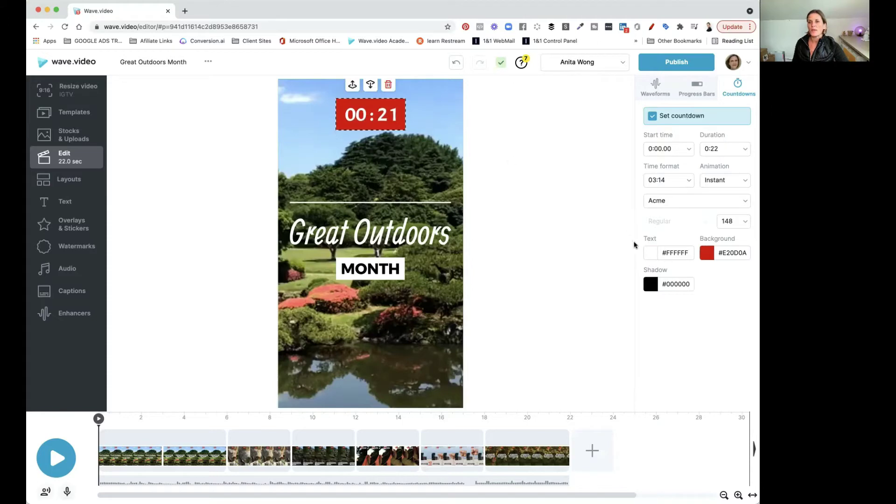
# Step: Colour the countdown digits bright yellow (#F0F30B)
pyautogui.click(651, 254)
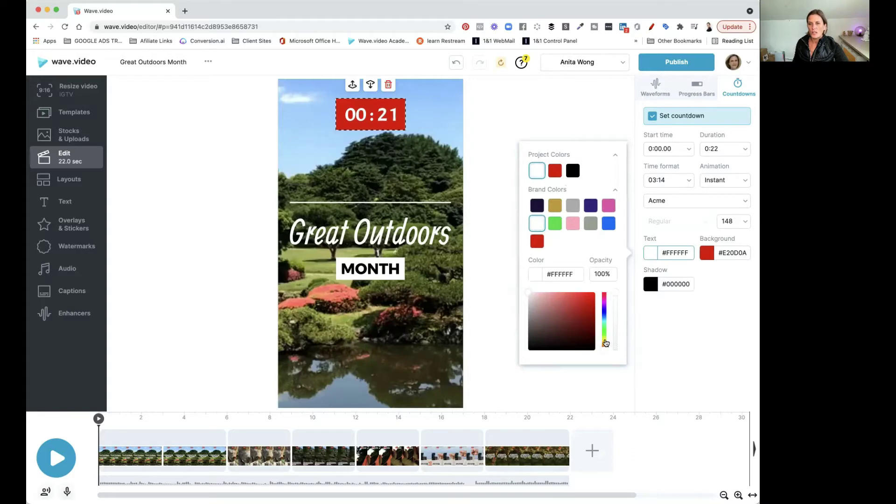
pyautogui.click(604, 344)
pyautogui.moveTo(606, 342); pyautogui.dragTo(605, 344)
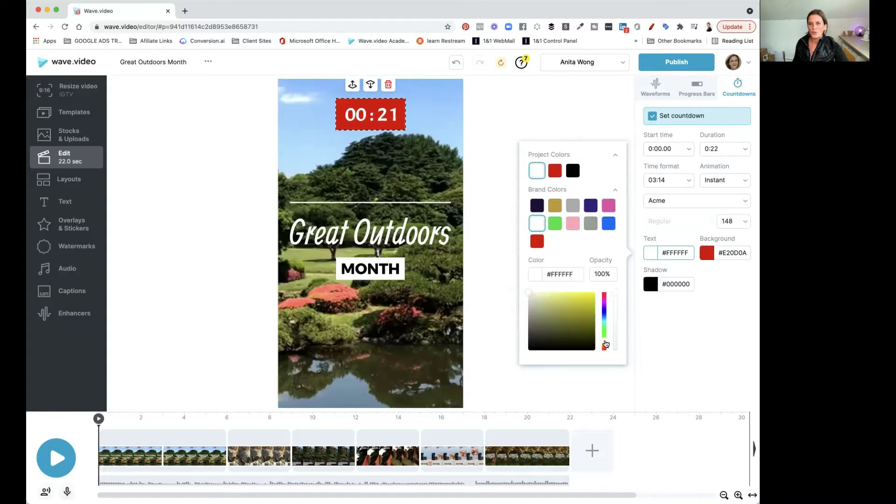
pyautogui.click(592, 298)
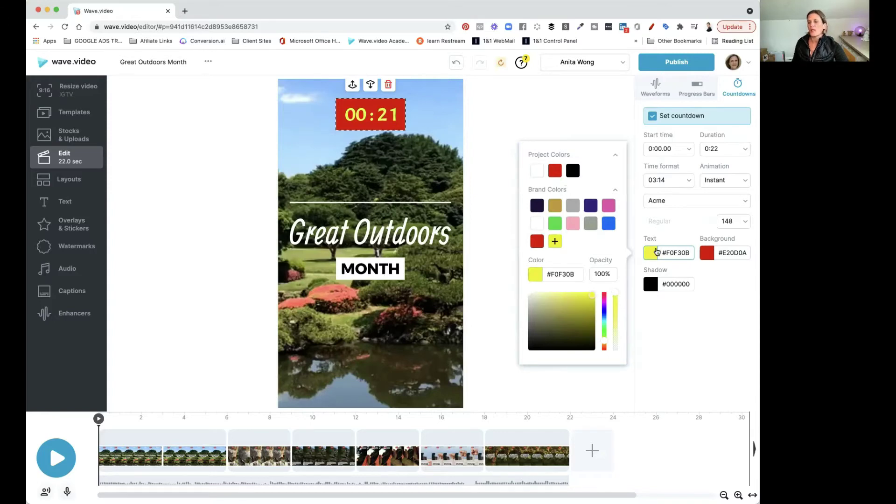
pyautogui.click(706, 278)
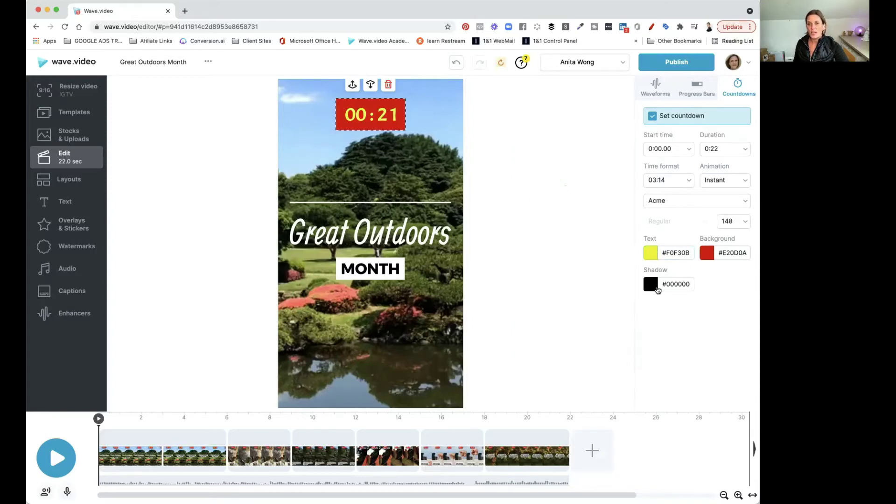
# Step: Choose the Hard shadow preset with distance 38, blur 6%, angle 55° and opacity 93%
pyautogui.click(655, 286)
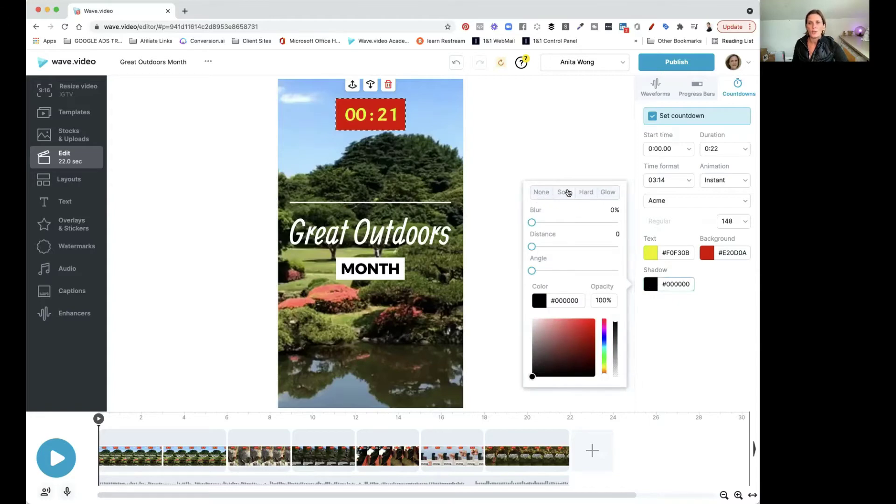
pyautogui.click(566, 192)
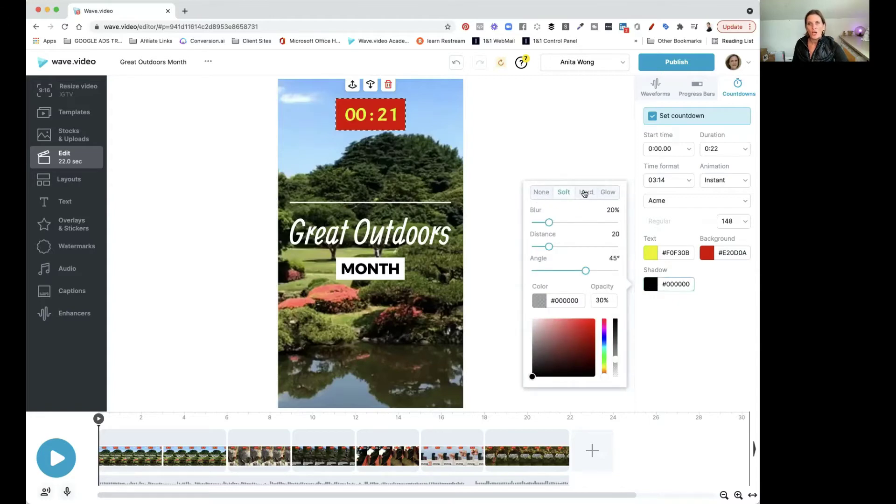
pyautogui.click(584, 193)
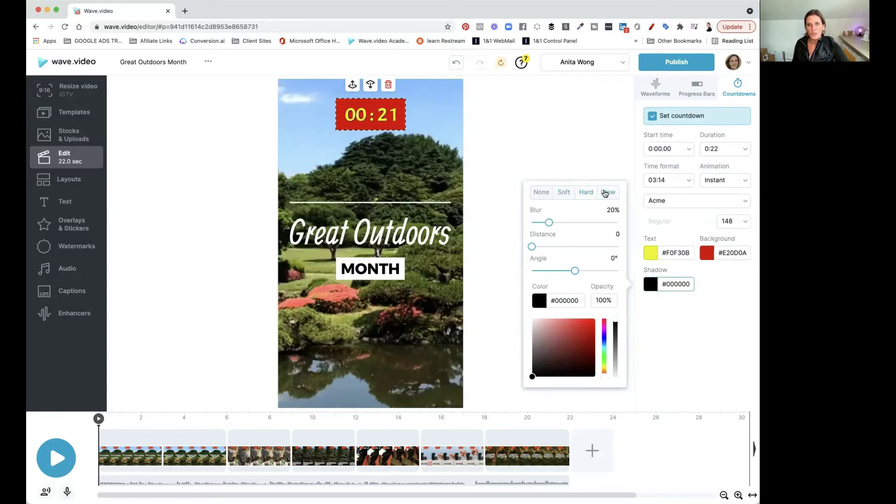
pyautogui.click(588, 195)
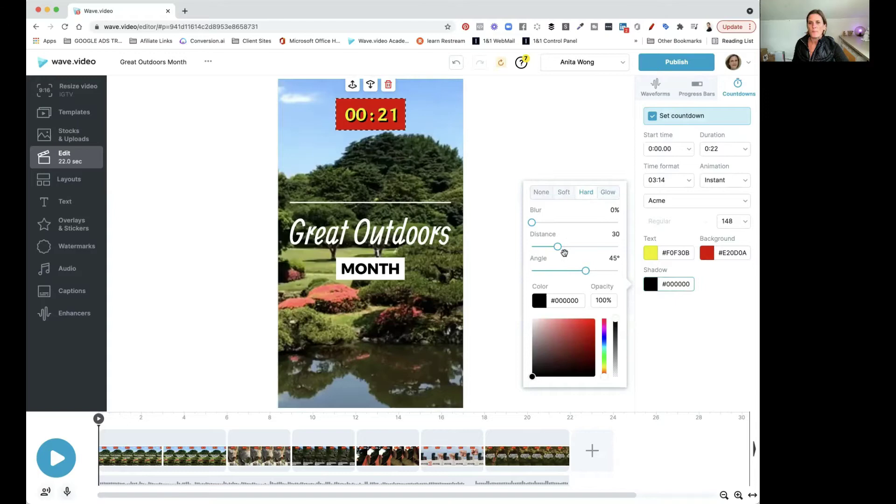
pyautogui.moveTo(560, 248)
pyautogui.mouseDown()
pyautogui.moveTo(587, 252)
pyautogui.moveTo(565, 254)
pyautogui.mouseUp()
pyautogui.moveTo(528, 223)
pyautogui.mouseDown()
pyautogui.moveTo(575, 222)
pyautogui.moveTo(535, 224)
pyautogui.moveTo(560, 231)
pyautogui.moveTo(537, 234)
pyautogui.mouseUp()
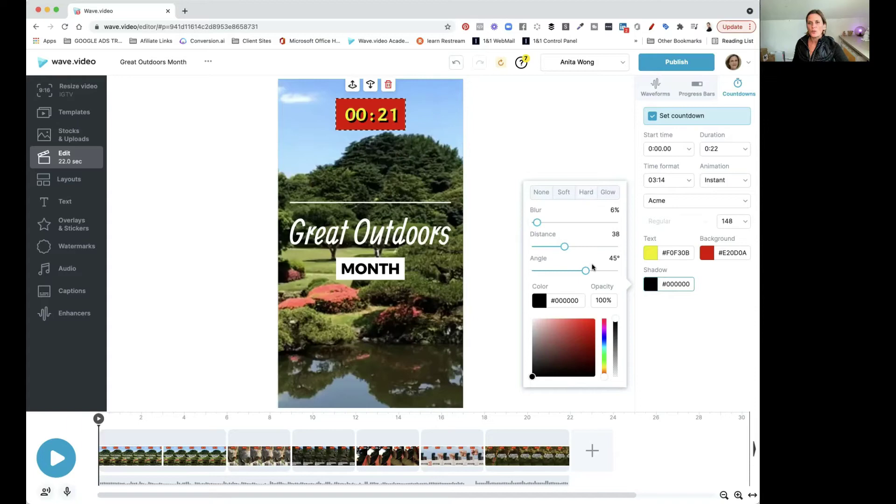
pyautogui.moveTo(584, 271)
pyautogui.mouseDown()
pyautogui.moveTo(559, 270)
pyautogui.moveTo(599, 261)
pyautogui.moveTo(588, 272)
pyautogui.mouseUp()
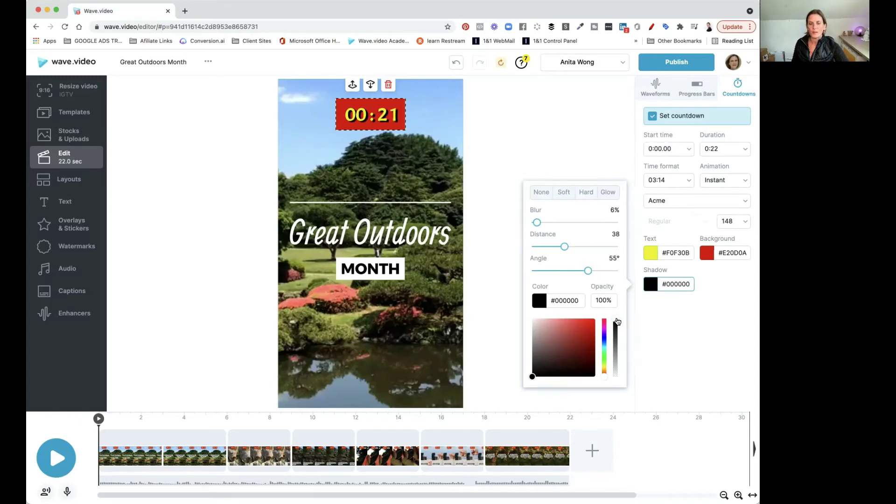
pyautogui.moveTo(616, 338)
pyautogui.mouseDown()
pyautogui.moveTo(616, 355)
pyautogui.moveTo(617, 326)
pyautogui.mouseUp()
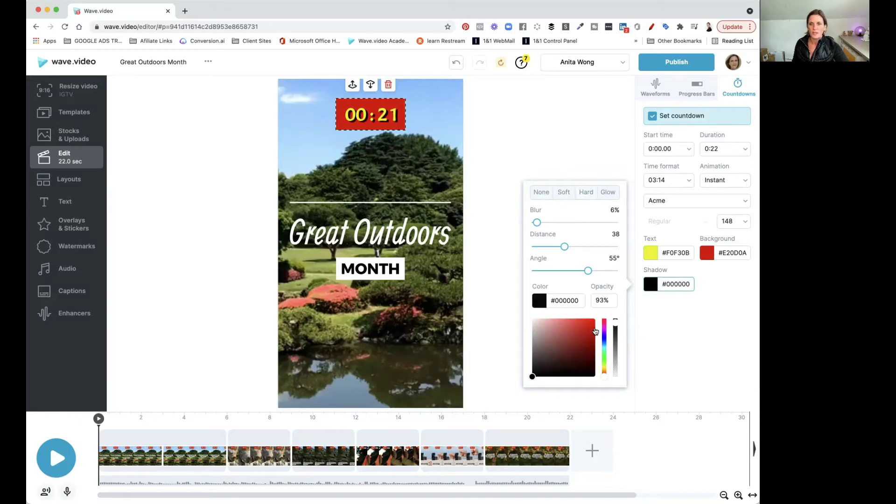
pyautogui.click(669, 316)
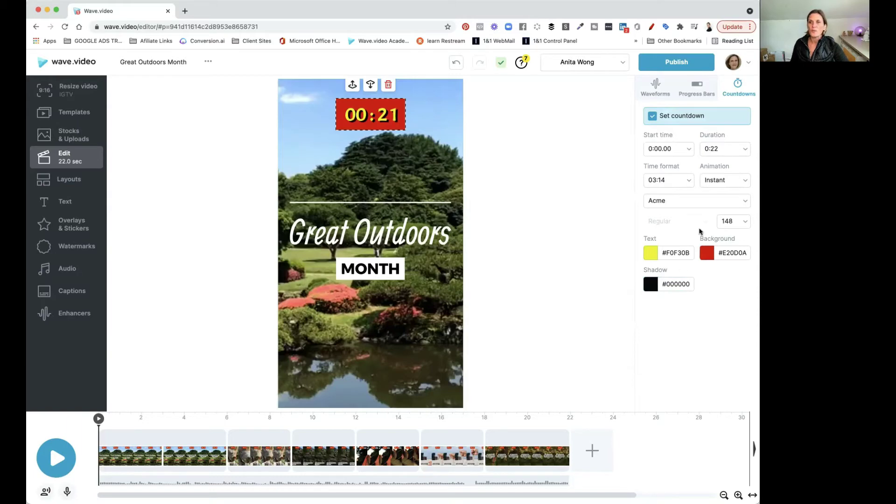
# Step: Set the countdown animation to Slider, drop Forest Green Hikes volume to 0%, and play from start
pyautogui.click(742, 185)
pyautogui.click(724, 218)
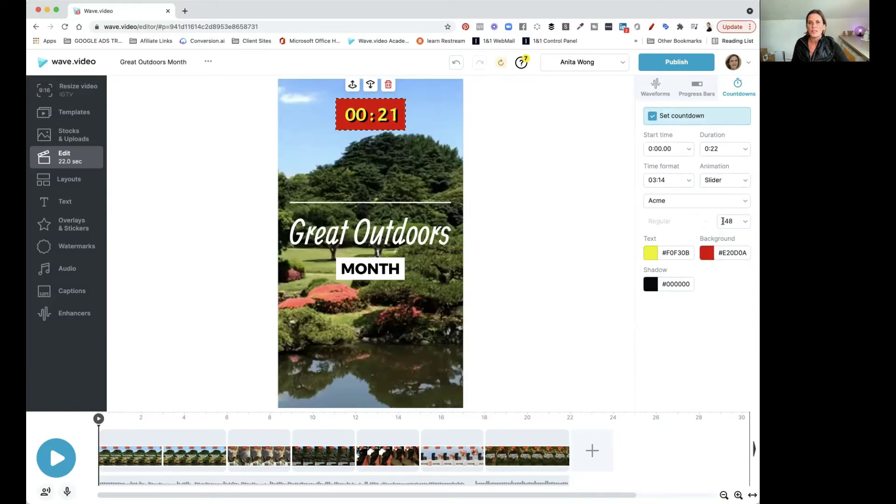
pyautogui.click(137, 481)
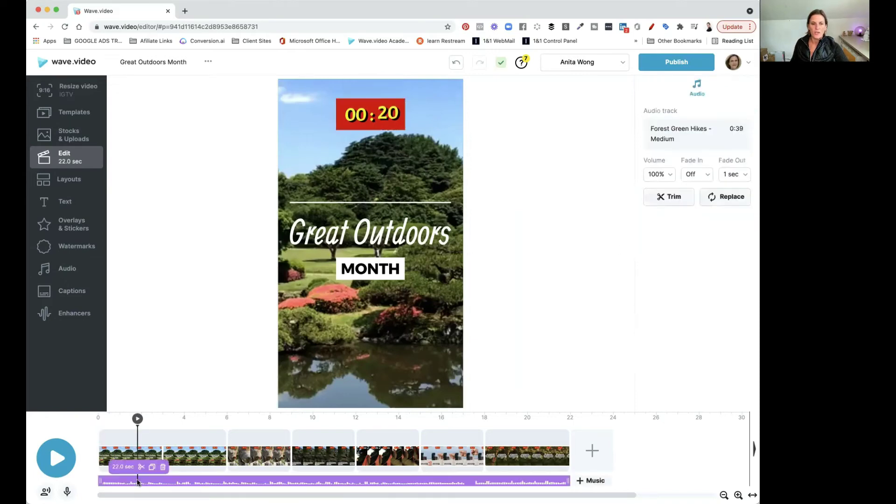
pyautogui.click(665, 174)
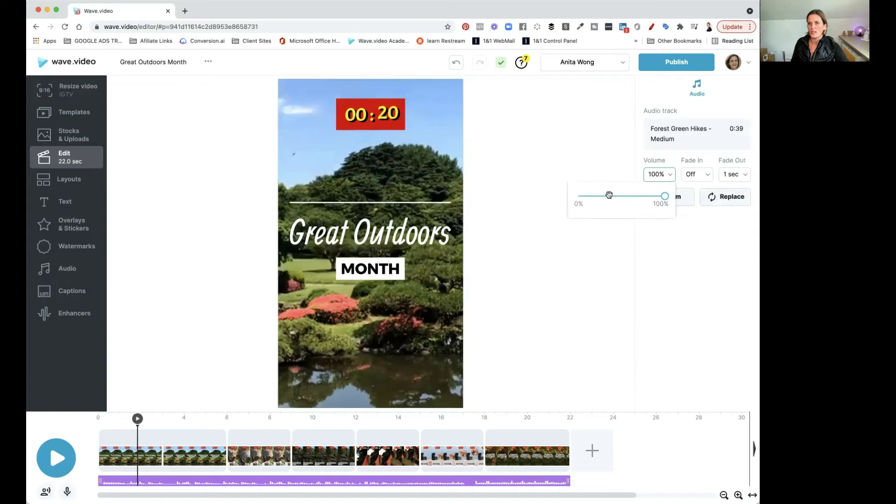
pyautogui.moveTo(588, 197); pyautogui.dragTo(562, 200)
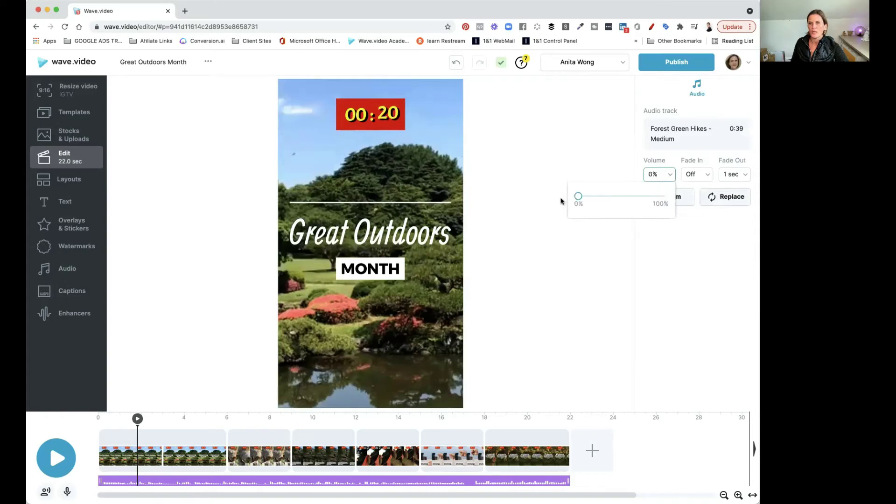
pyautogui.click(561, 201)
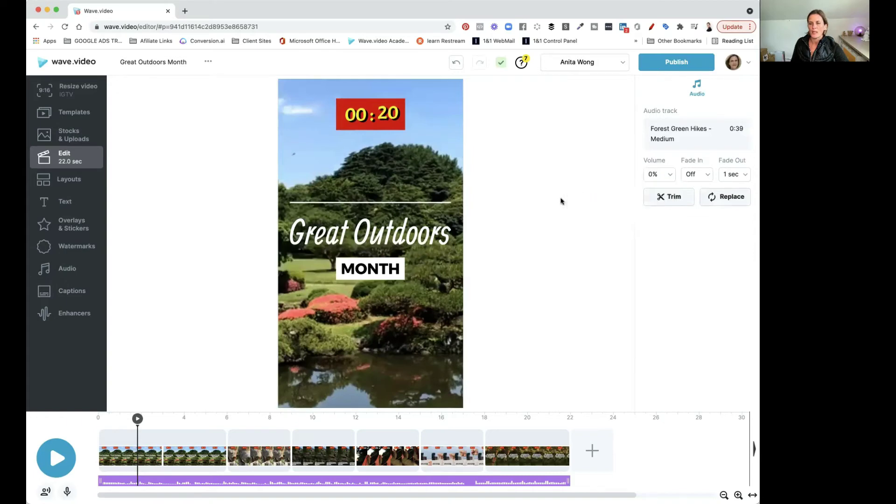
pyautogui.click(57, 462)
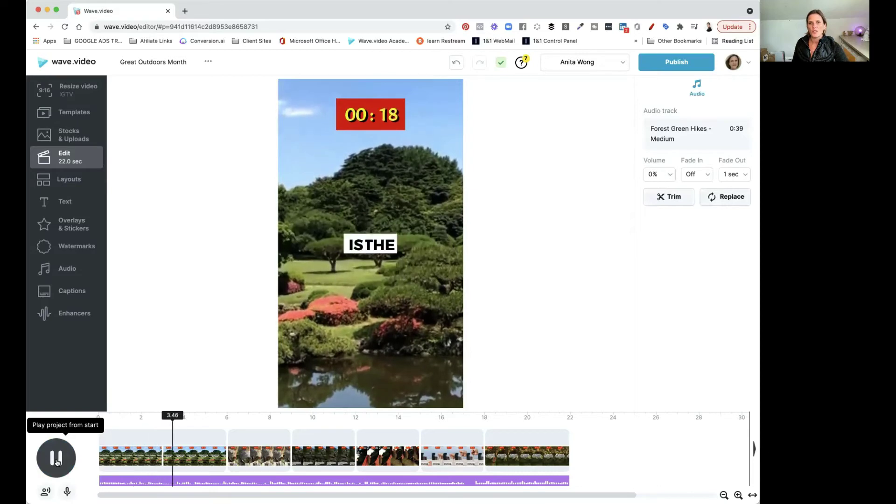
# Step: Pause playback, reopen the countdown settings, and preview a Fade countdown animation
pyautogui.click(57, 462)
pyautogui.click(68, 313)
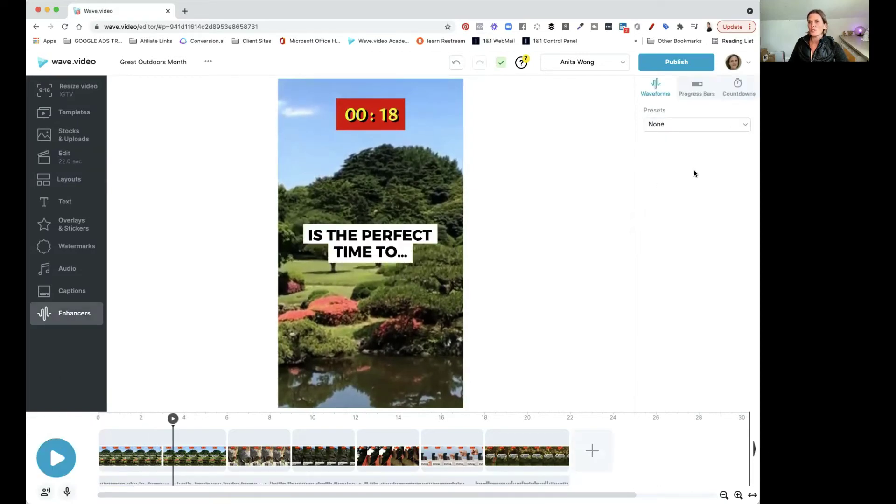
pyautogui.click(738, 87)
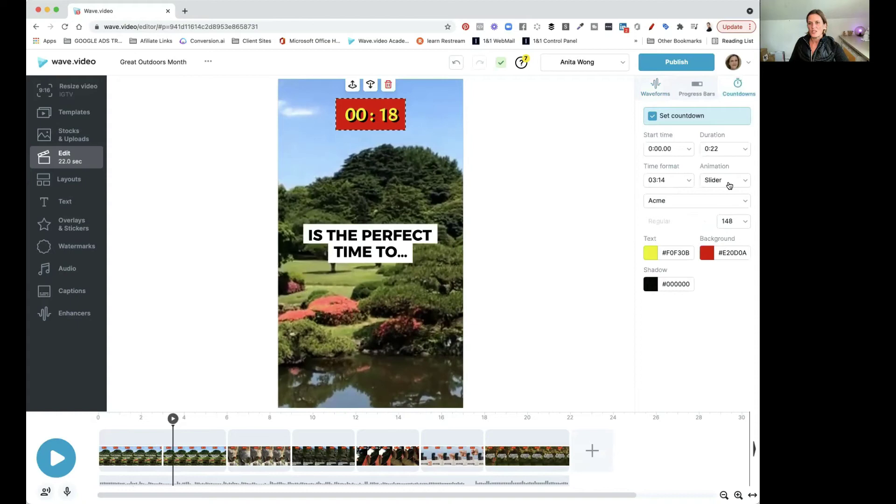
pyautogui.click(729, 185)
pyautogui.click(724, 238)
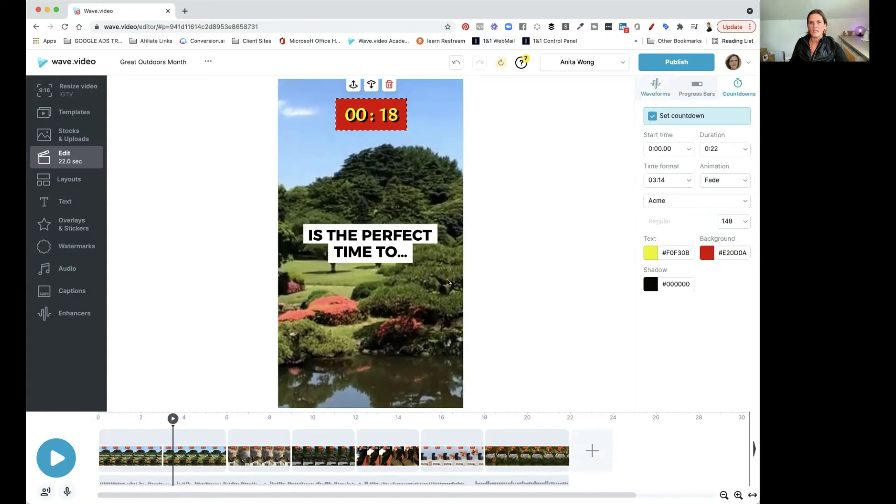
pyautogui.click(57, 458)
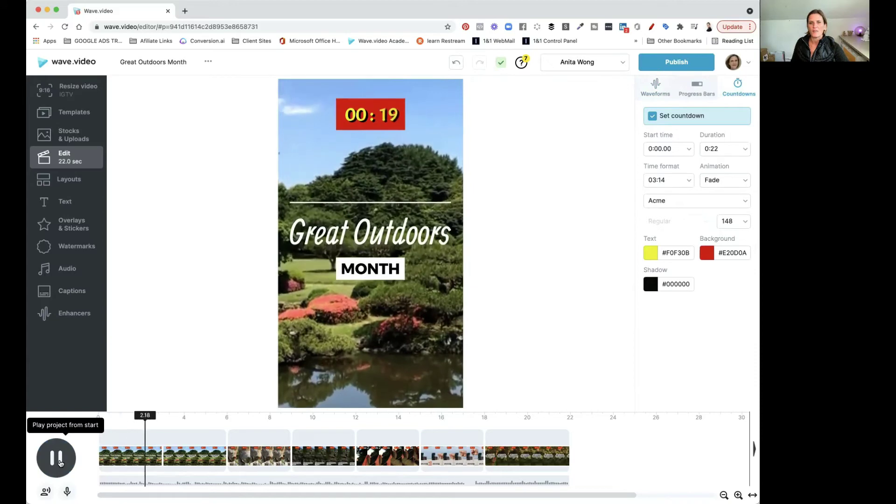
pyautogui.click(58, 460)
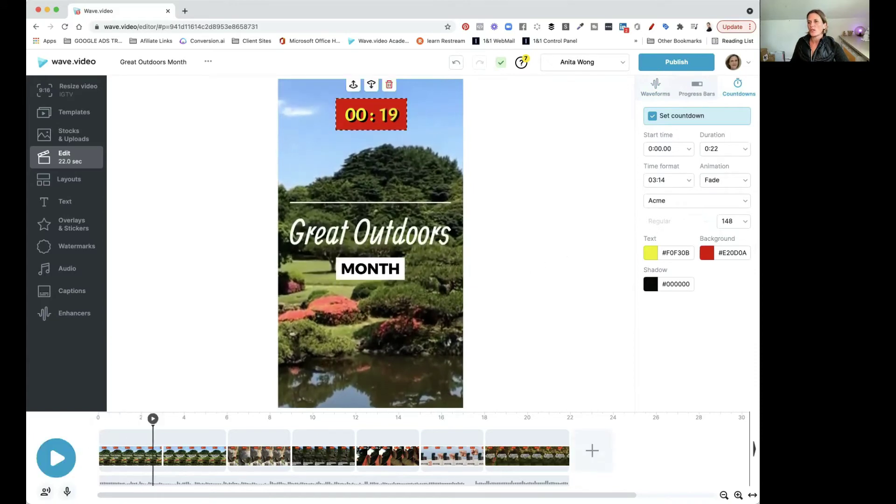
# Step: Switch the countdown animation to Zoom and replay until the timer reaches 00:15
pyautogui.click(739, 180)
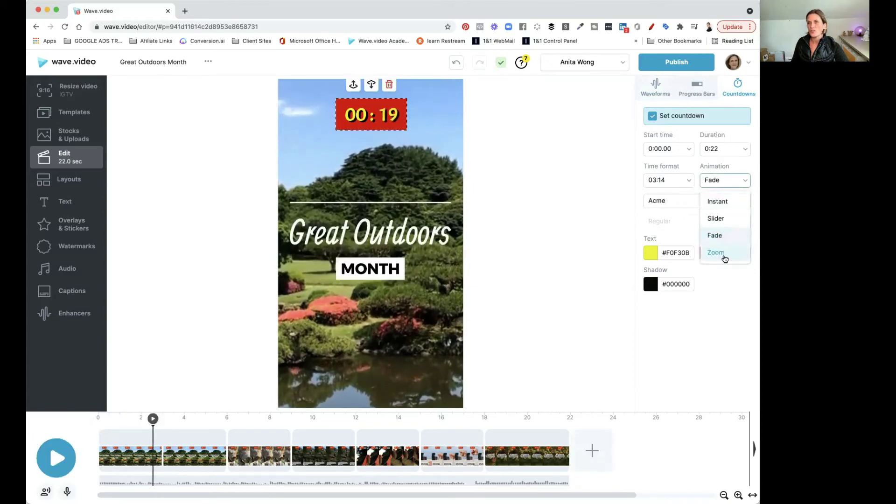
pyautogui.click(723, 255)
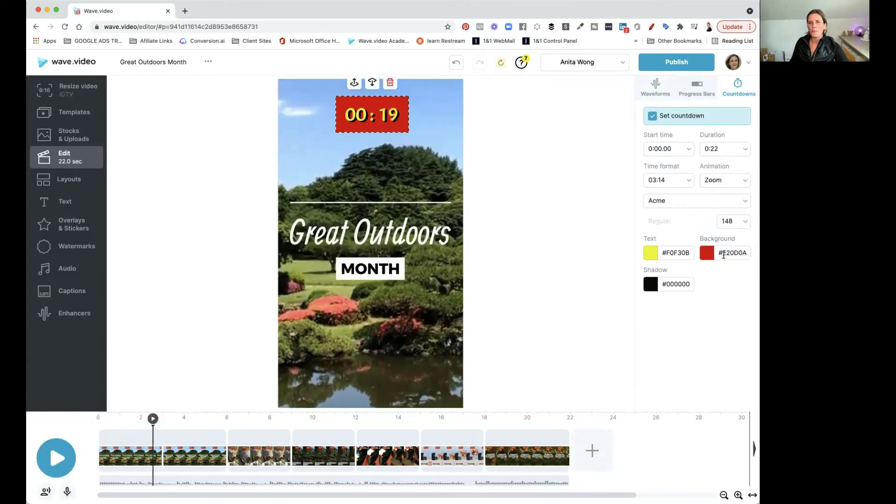
pyautogui.click(56, 460)
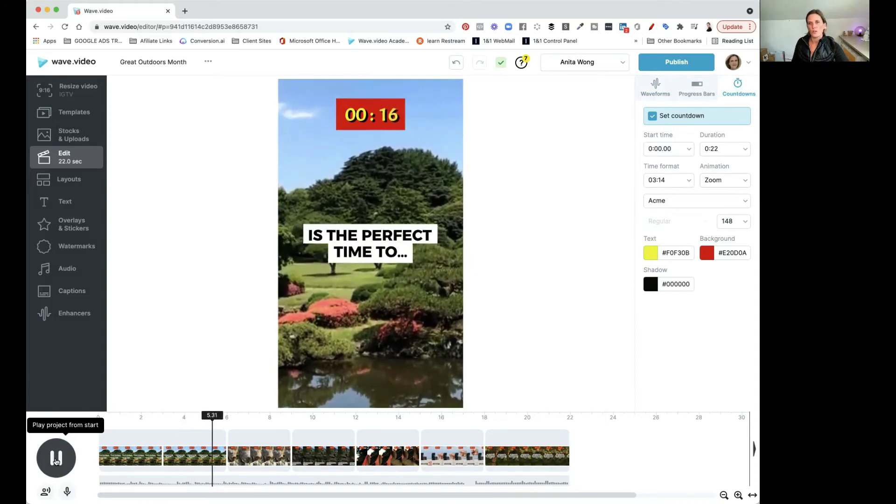
pyautogui.click(55, 459)
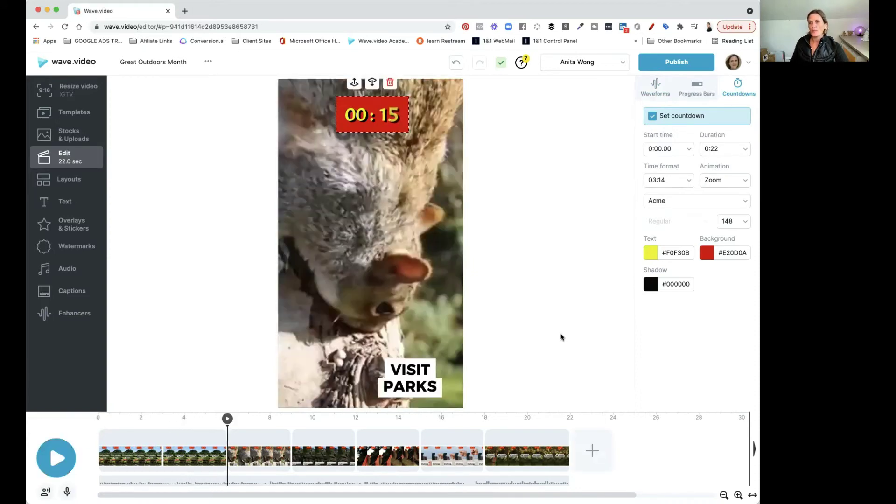
pyautogui.click(670, 181)
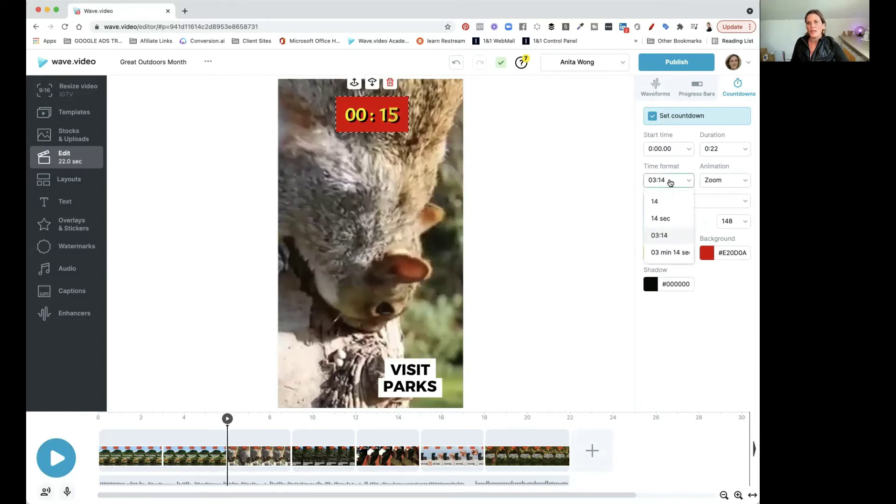
pyautogui.click(670, 252)
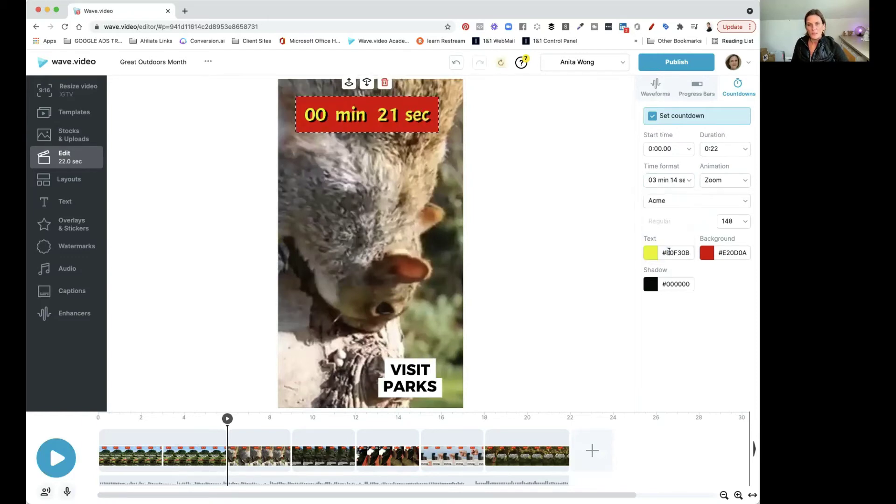
pyautogui.click(665, 182)
pyautogui.click(659, 219)
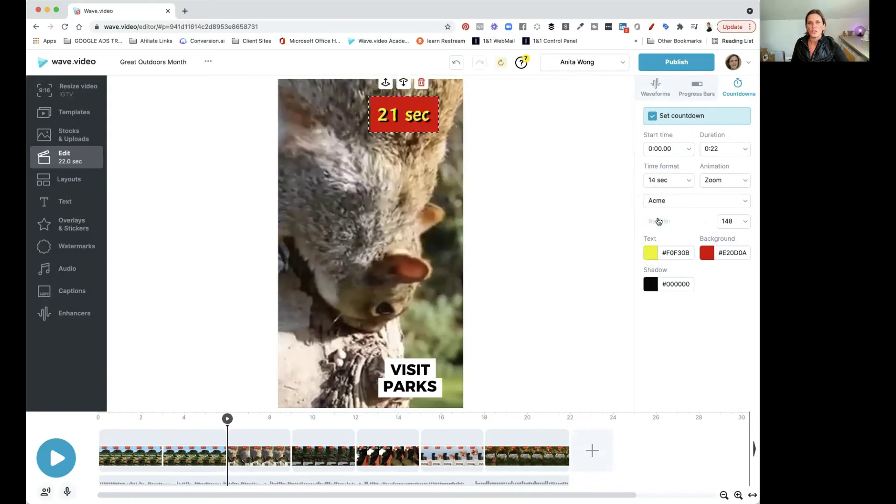
pyautogui.click(665, 181)
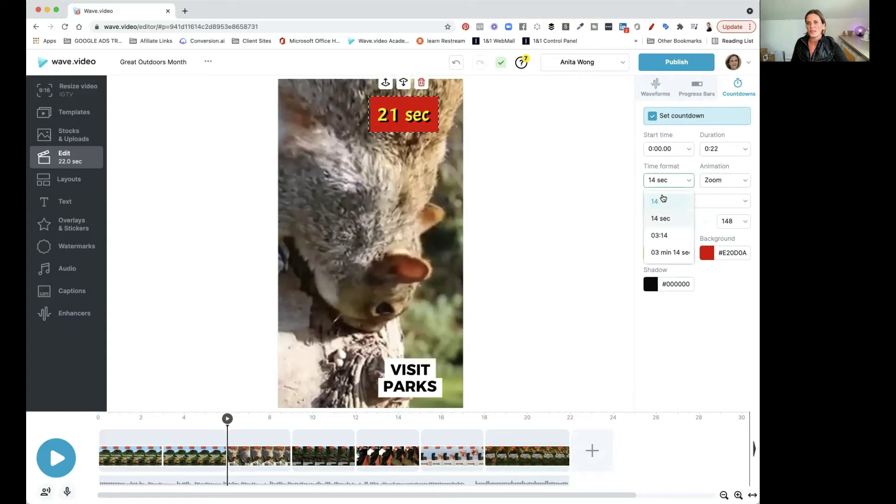
pyautogui.click(663, 200)
pyautogui.click(664, 183)
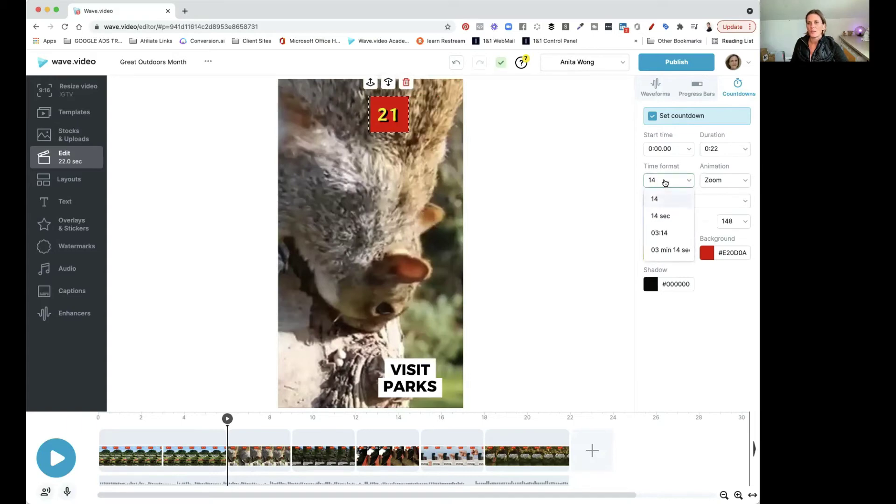
pyautogui.click(664, 235)
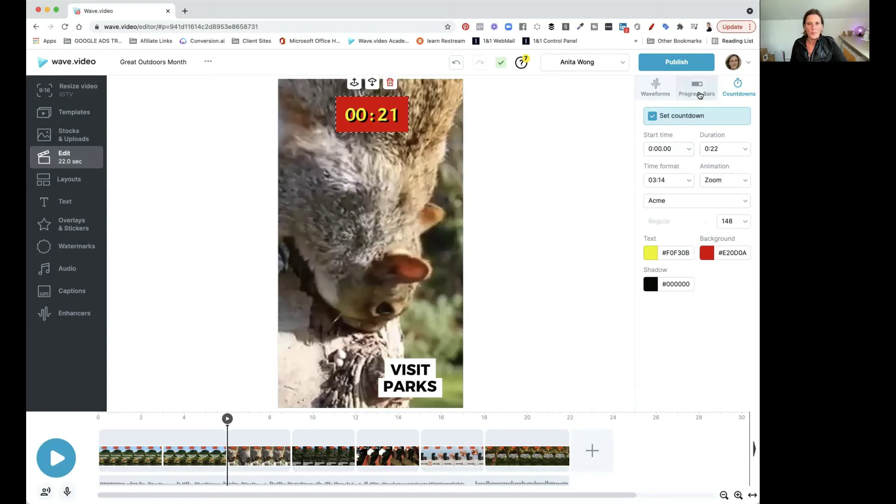
# Step: In the Progress Bars tab, try the Circle and Left presets, then reopen the presets list
pyautogui.click(699, 94)
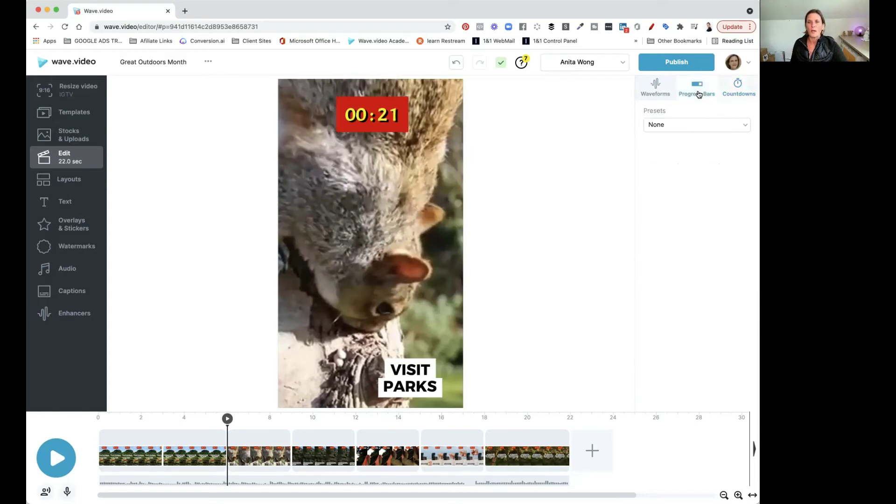
pyautogui.click(695, 125)
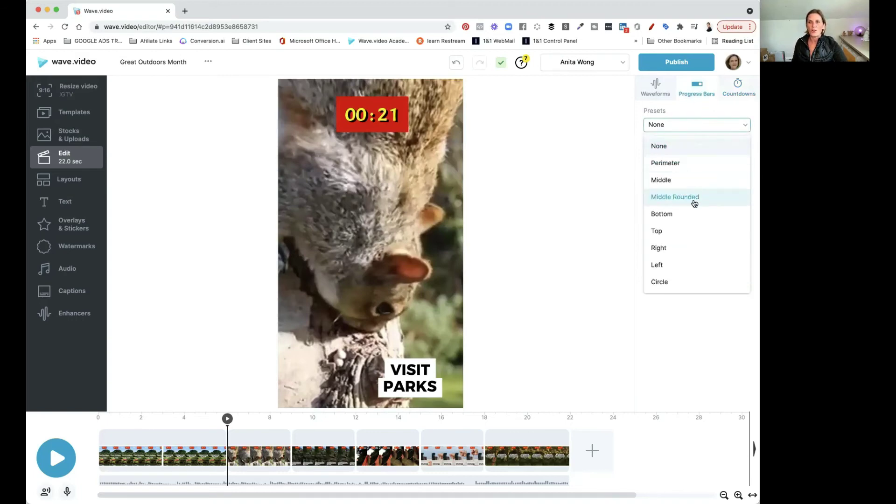
pyautogui.click(690, 283)
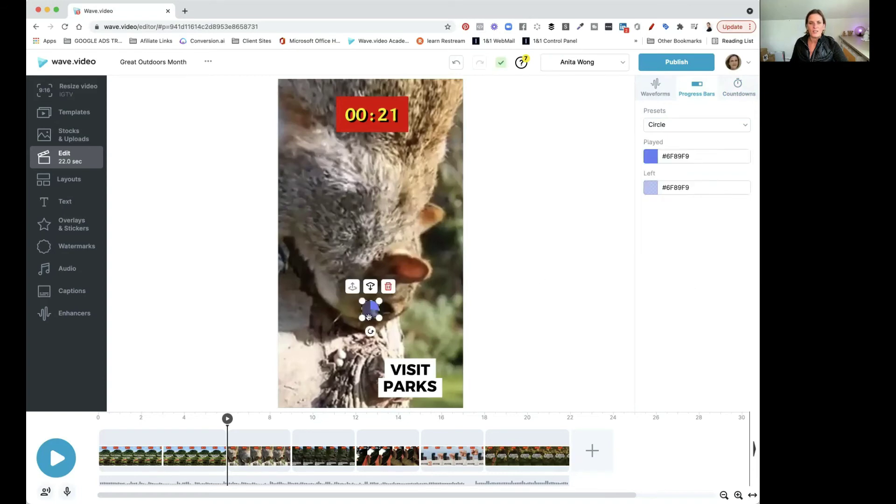
pyautogui.click(699, 124)
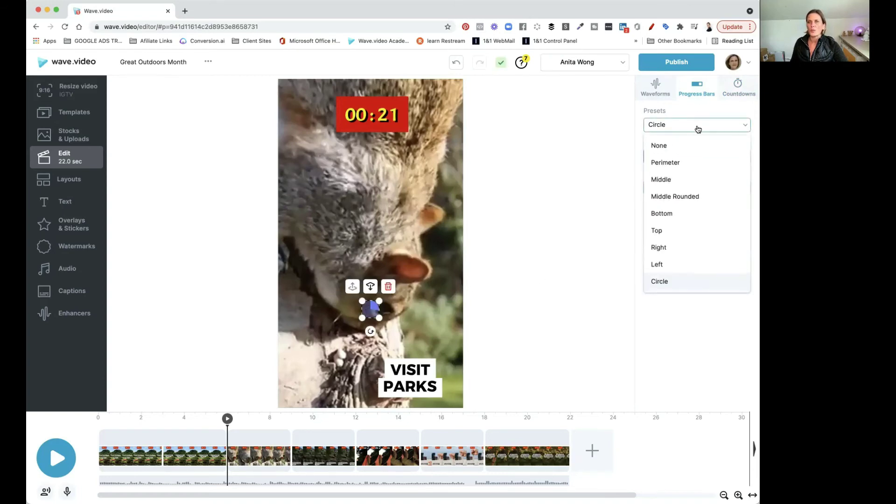
pyautogui.click(690, 265)
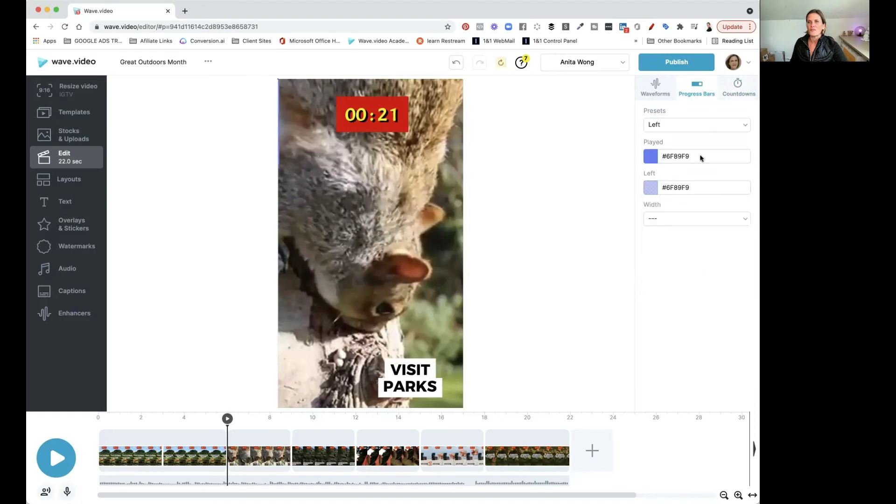
pyautogui.click(703, 124)
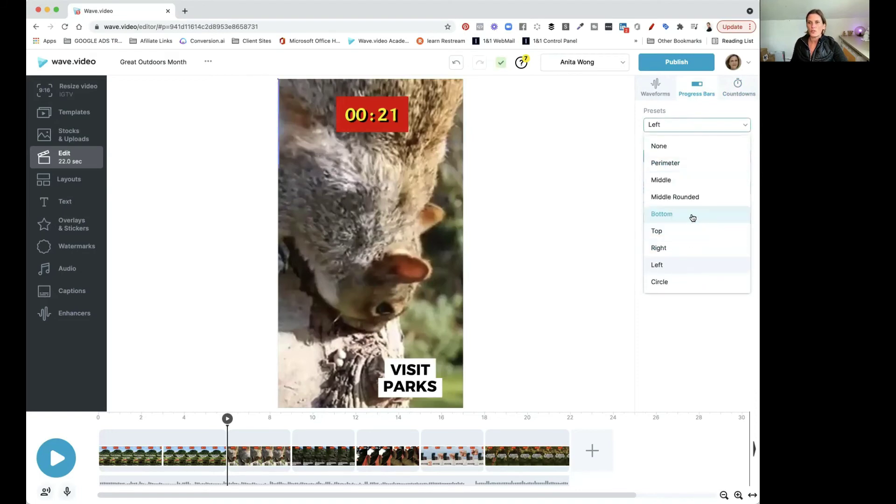
# Step: Choose the Perimeter progress bar preset with width 24
pyautogui.click(687, 164)
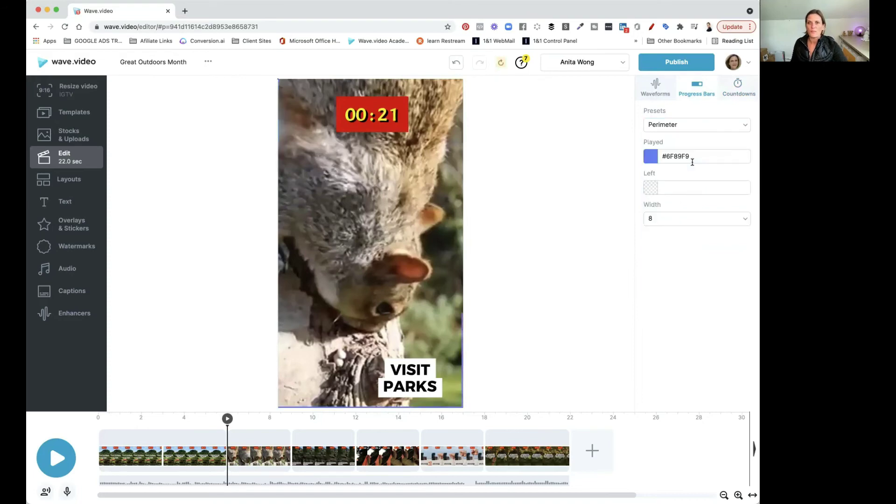
pyautogui.click(676, 219)
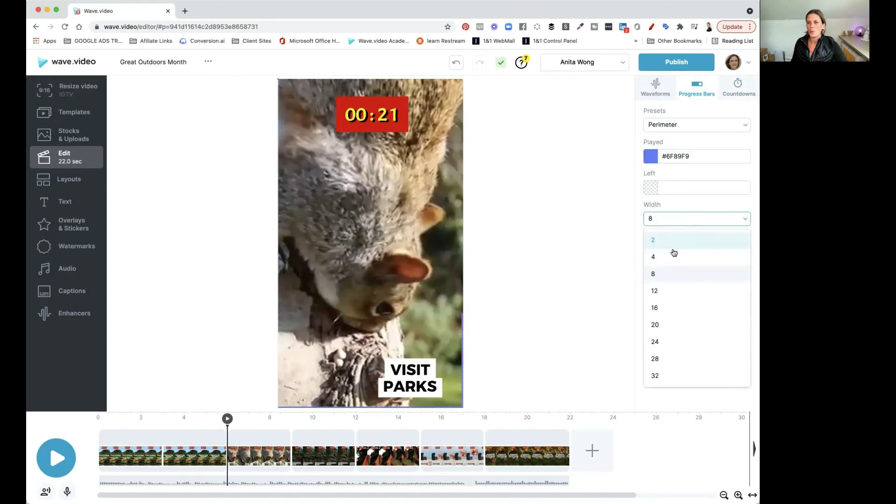
pyautogui.click(671, 344)
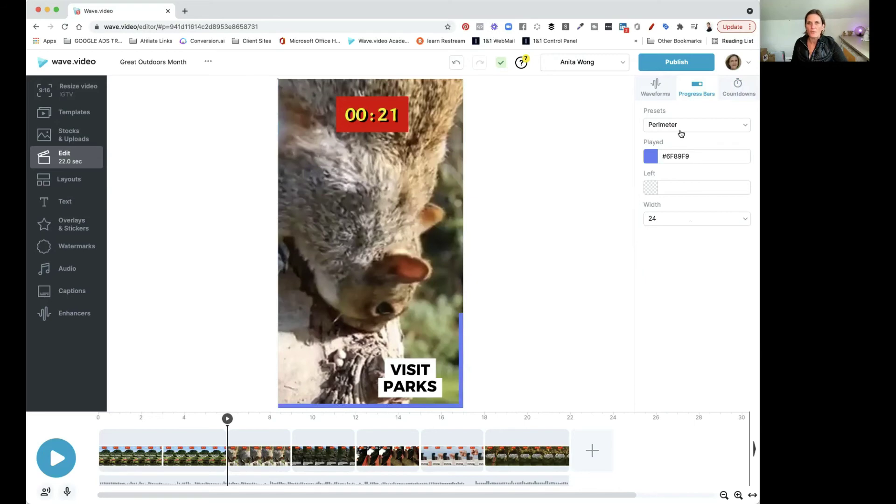
# Step: Colour the played part red (#E20D0A) and the remaining part yellow (#F9F105), then play from start
pyautogui.click(650, 159)
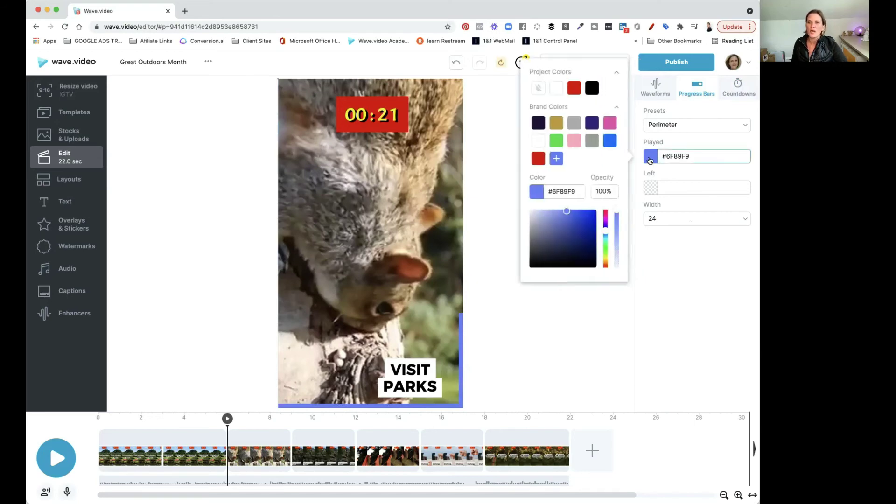
pyautogui.click(572, 89)
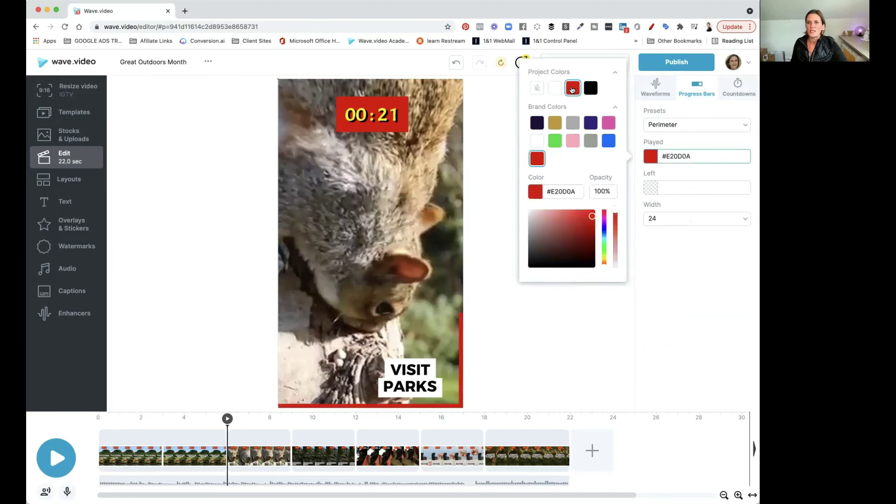
pyautogui.click(651, 191)
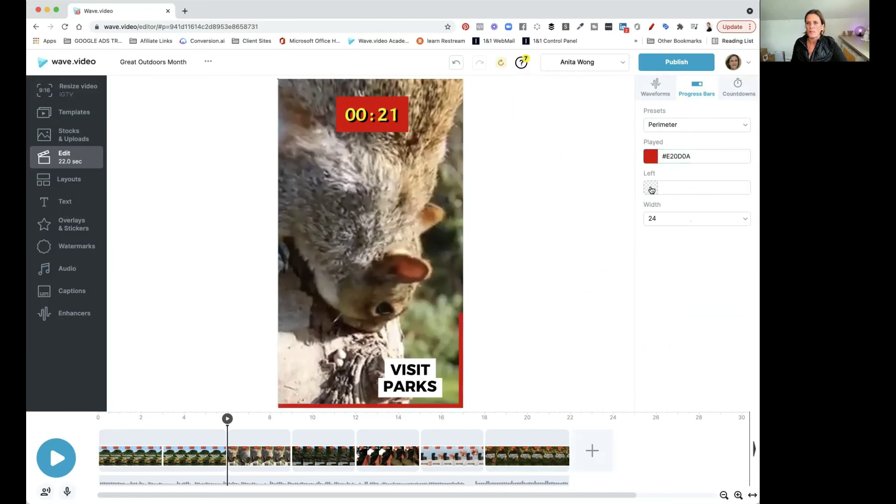
pyautogui.click(651, 190)
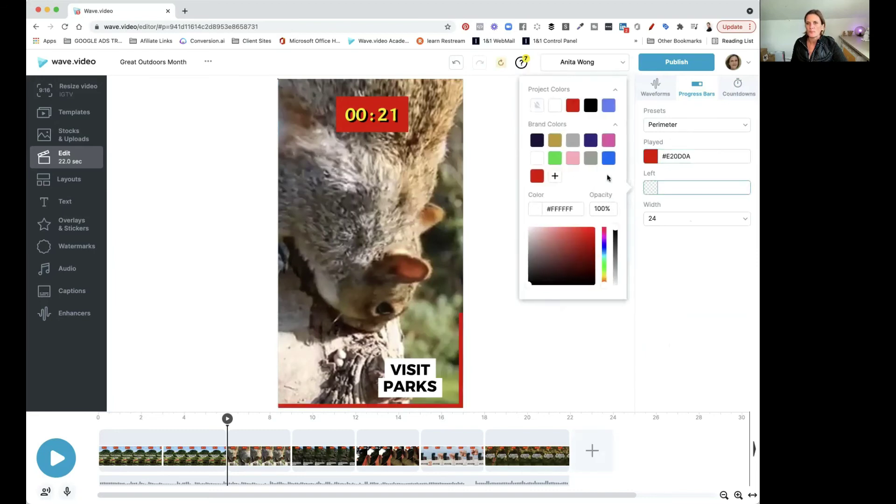
pyautogui.click(606, 278)
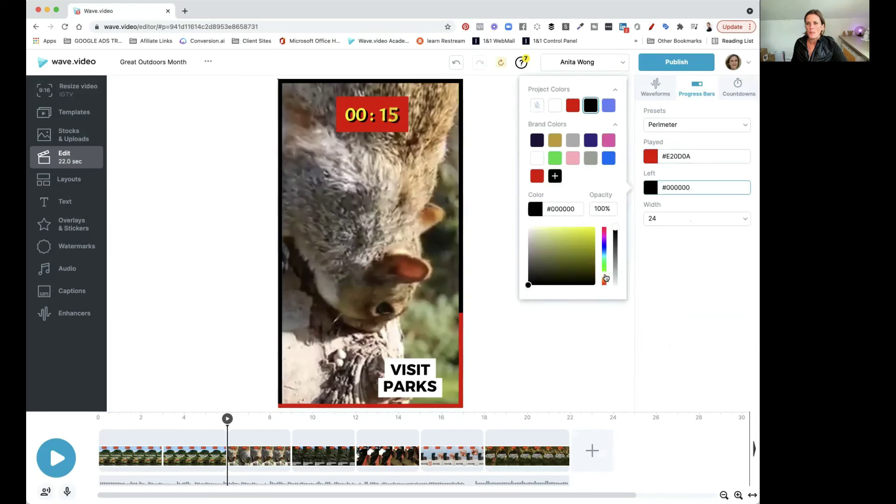
pyautogui.click(594, 231)
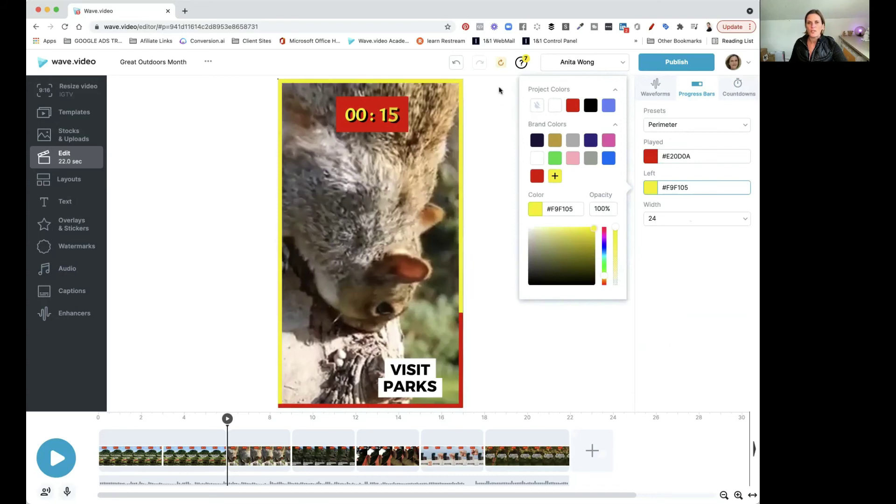
pyautogui.click(56, 461)
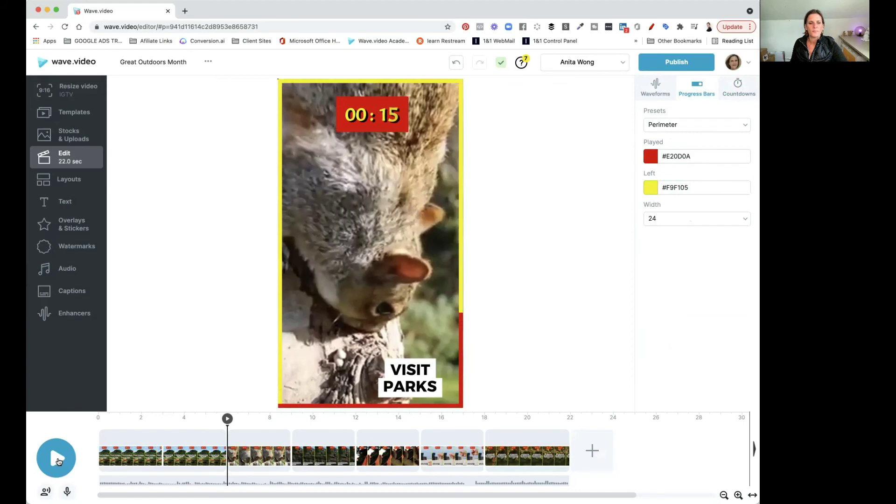
pyautogui.click(58, 461)
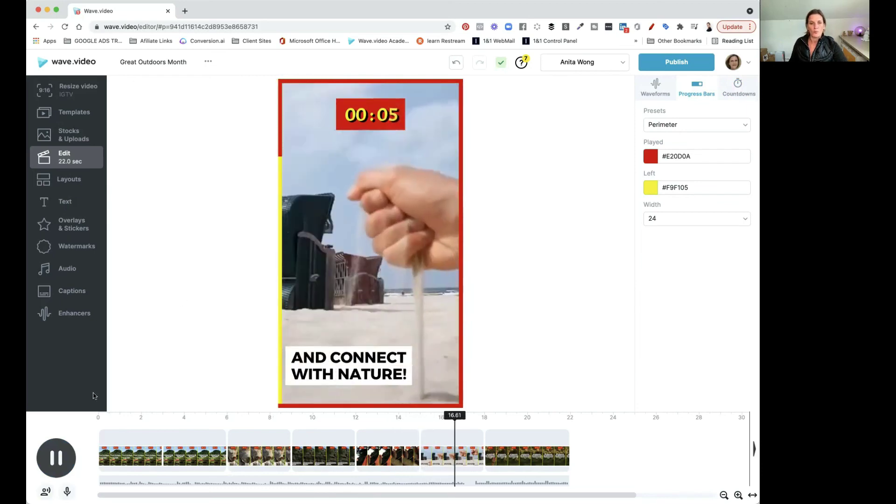
# Step: Pause playback on the beach clip, with the countdown showing 00:04
pyautogui.click(57, 458)
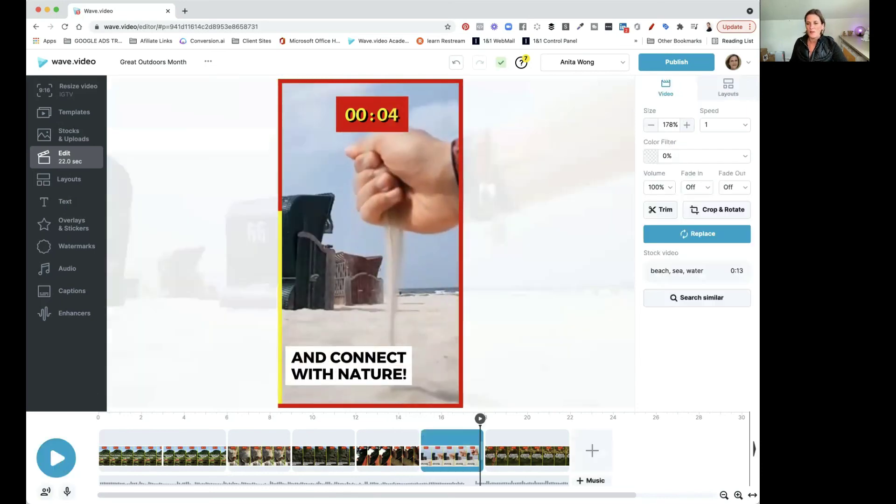